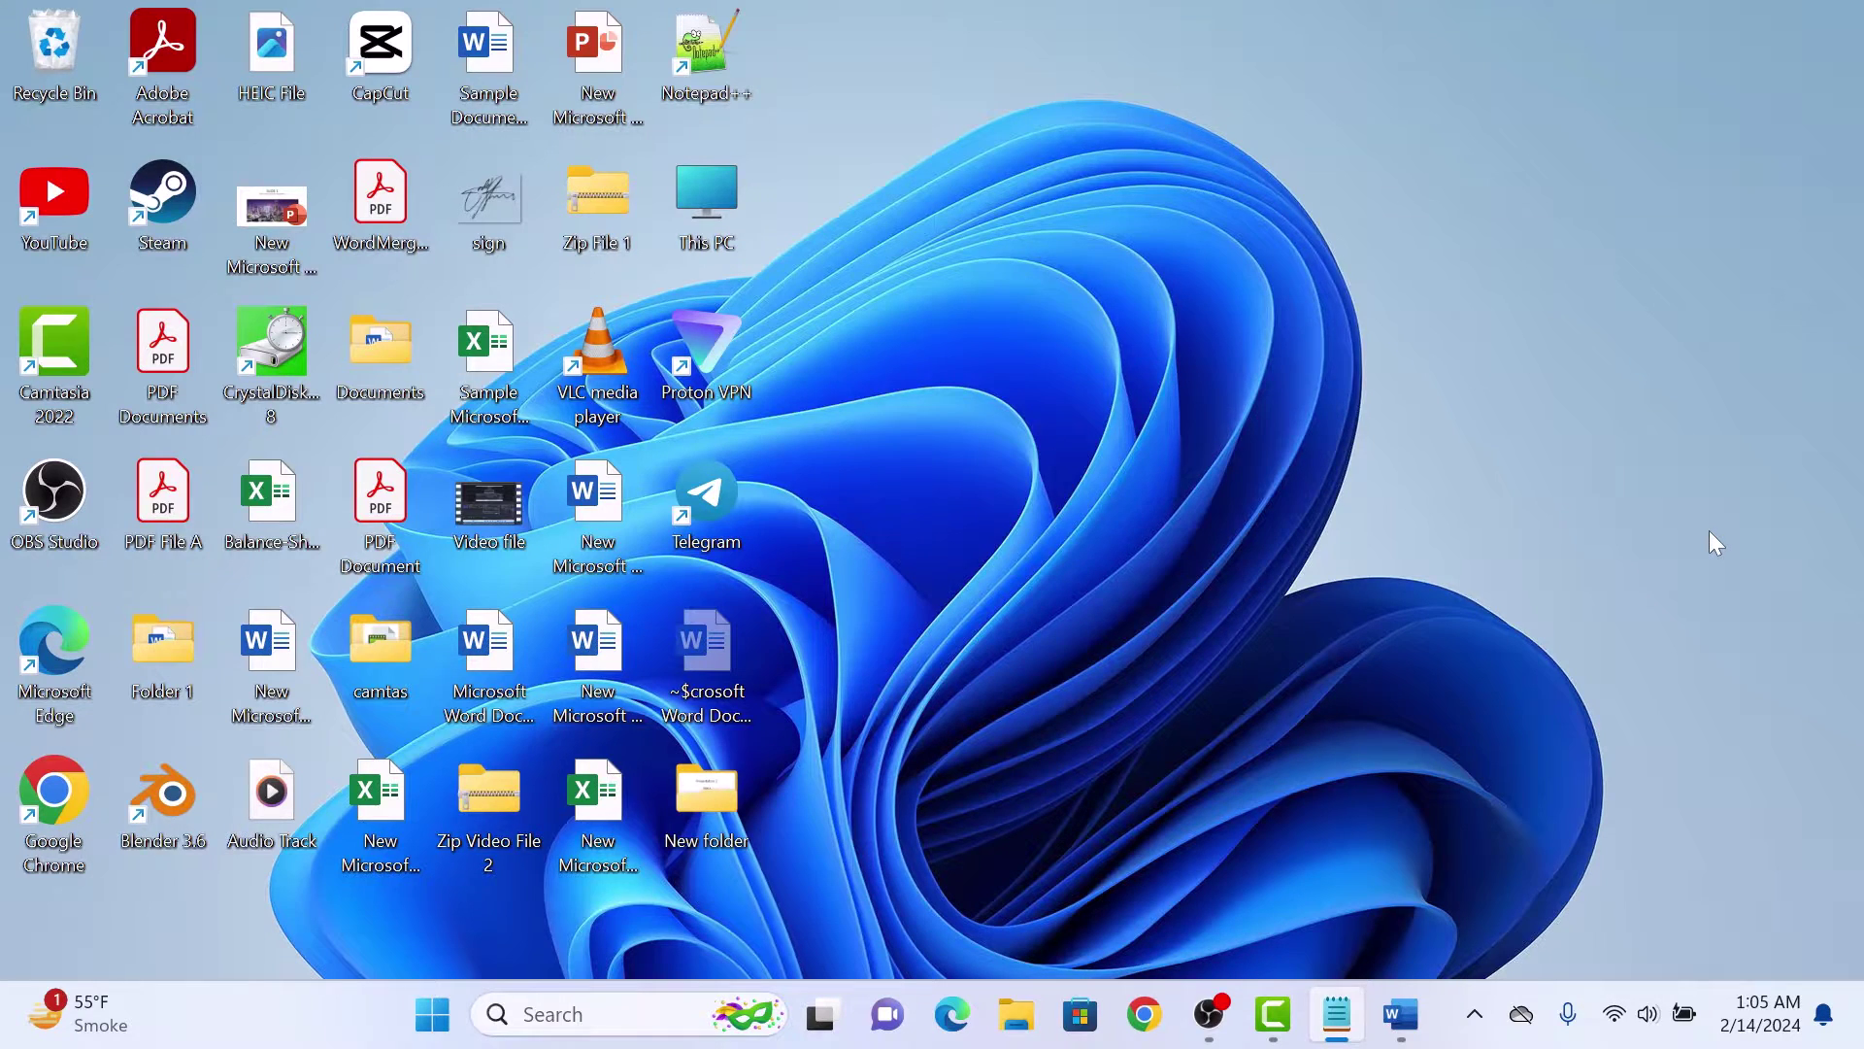
# Switch to the Lorem Ipsum document and select the binoculars picture
pyautogui.click(1399, 1015)
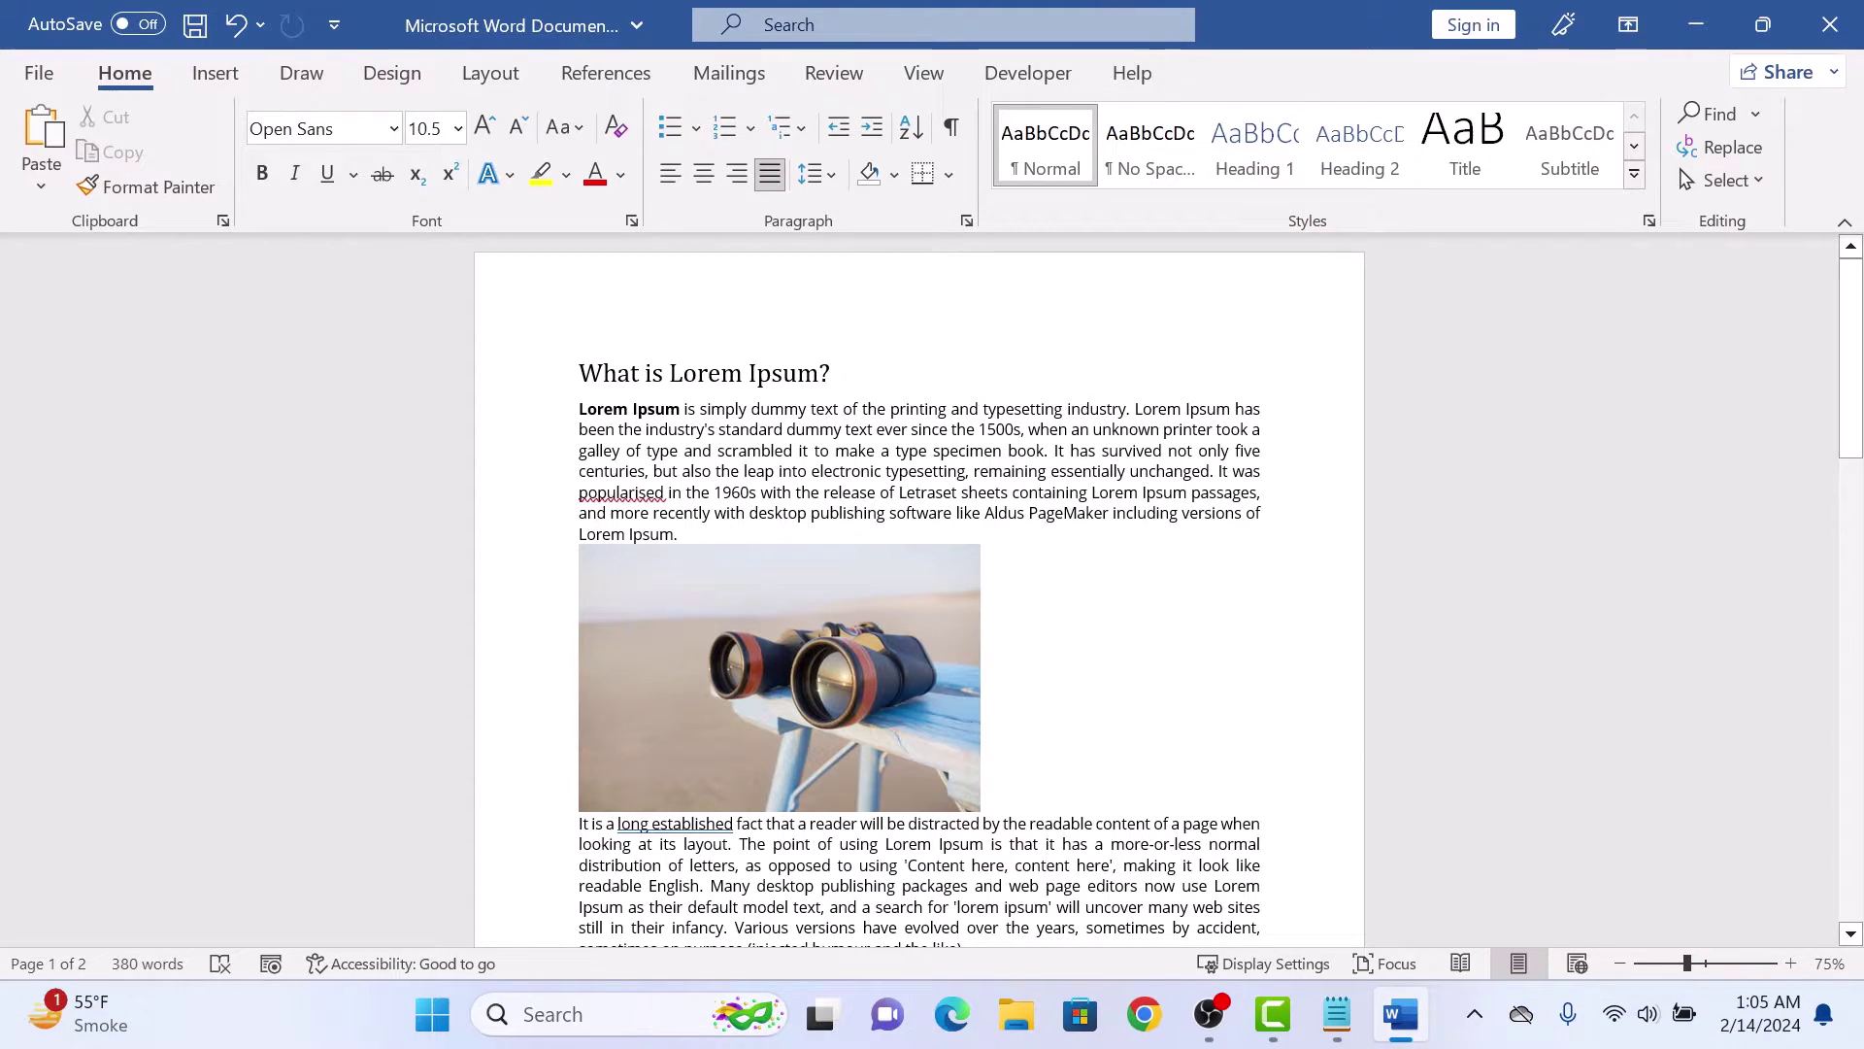
pyautogui.click(809, 686)
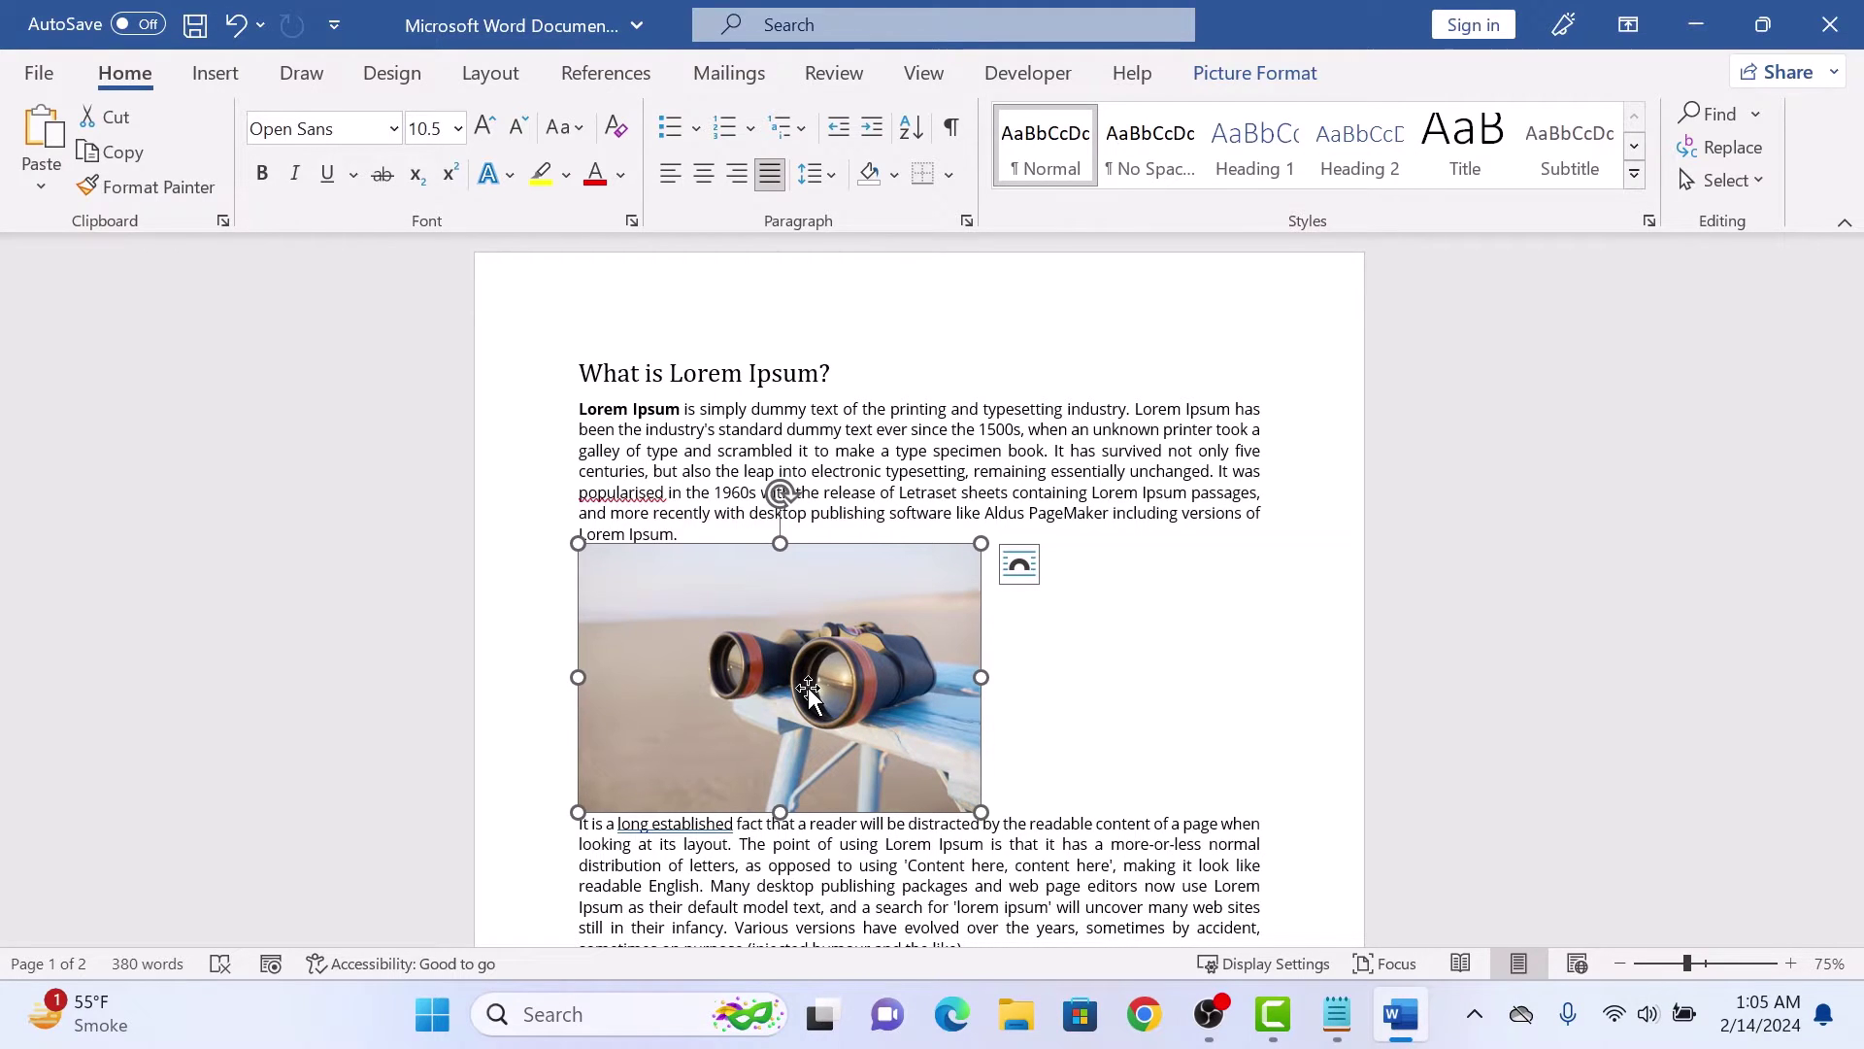
# Show the Wrap Text options from the Picture Format ribbon for the selected picture
pyautogui.click(1292, 76)
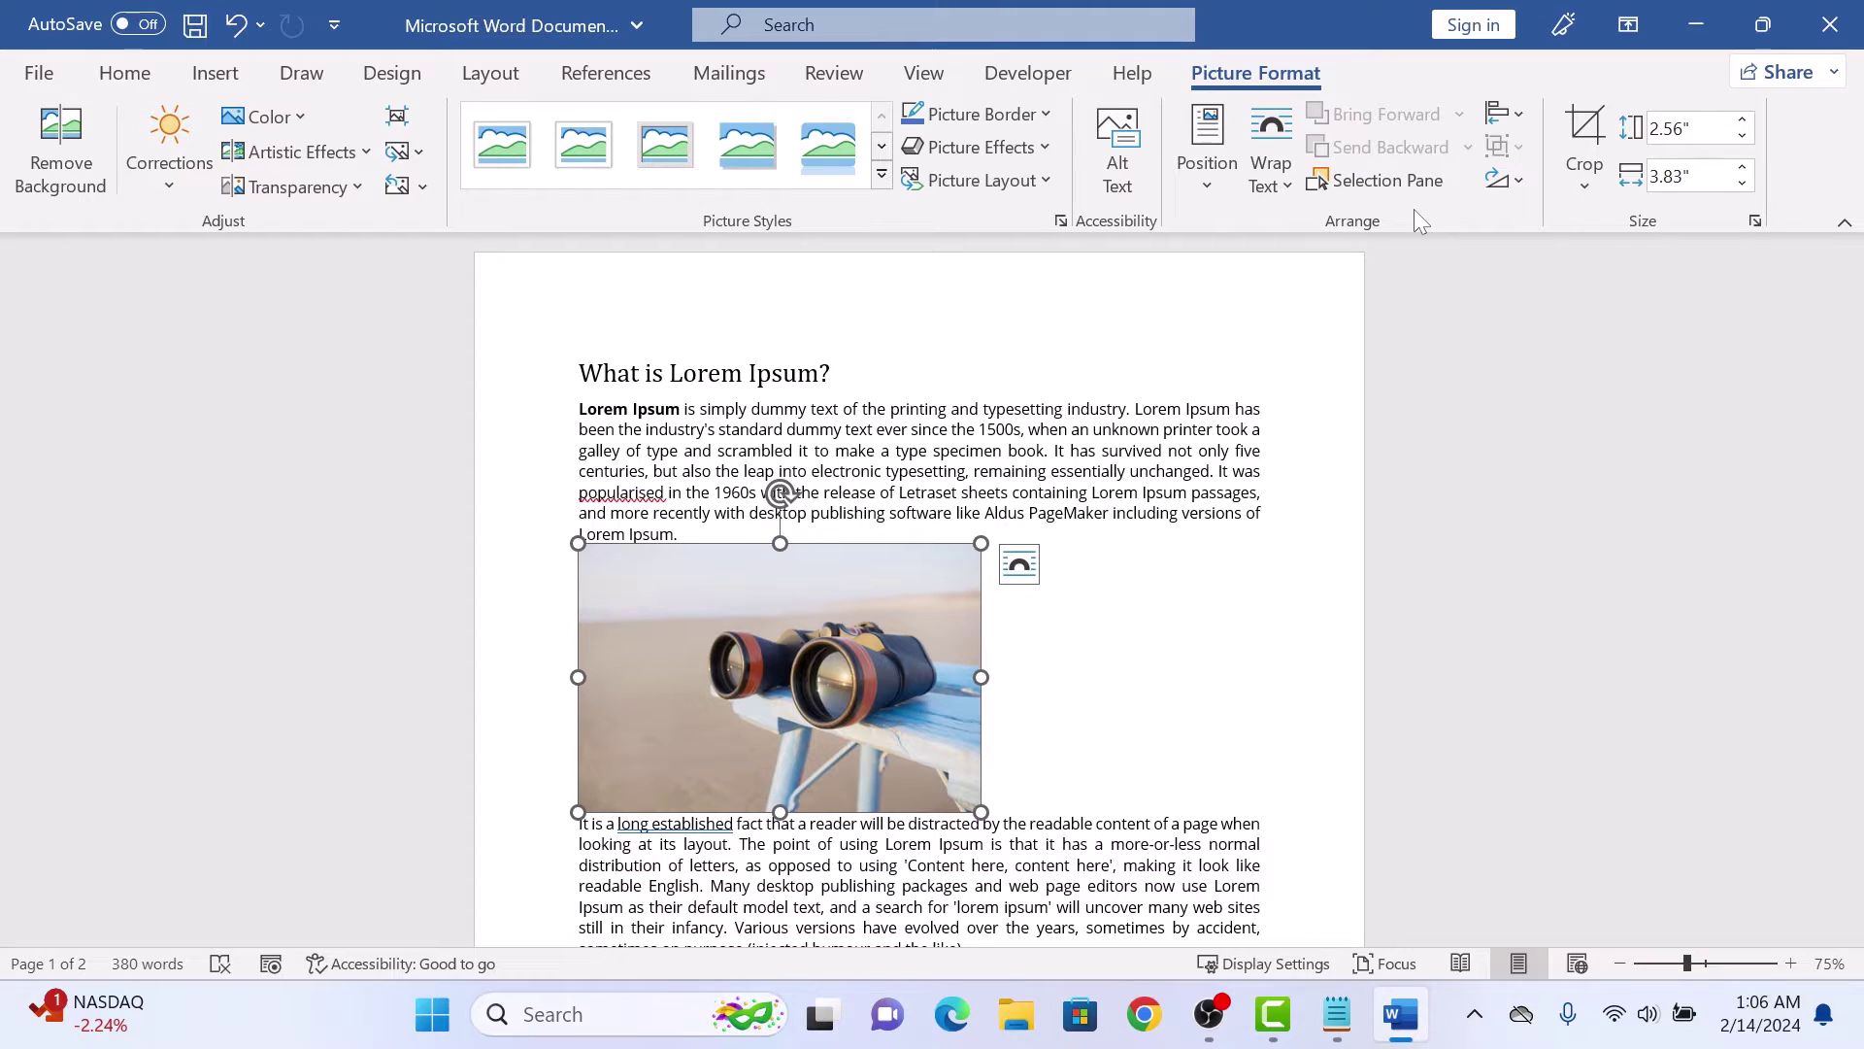
pyautogui.click(1266, 163)
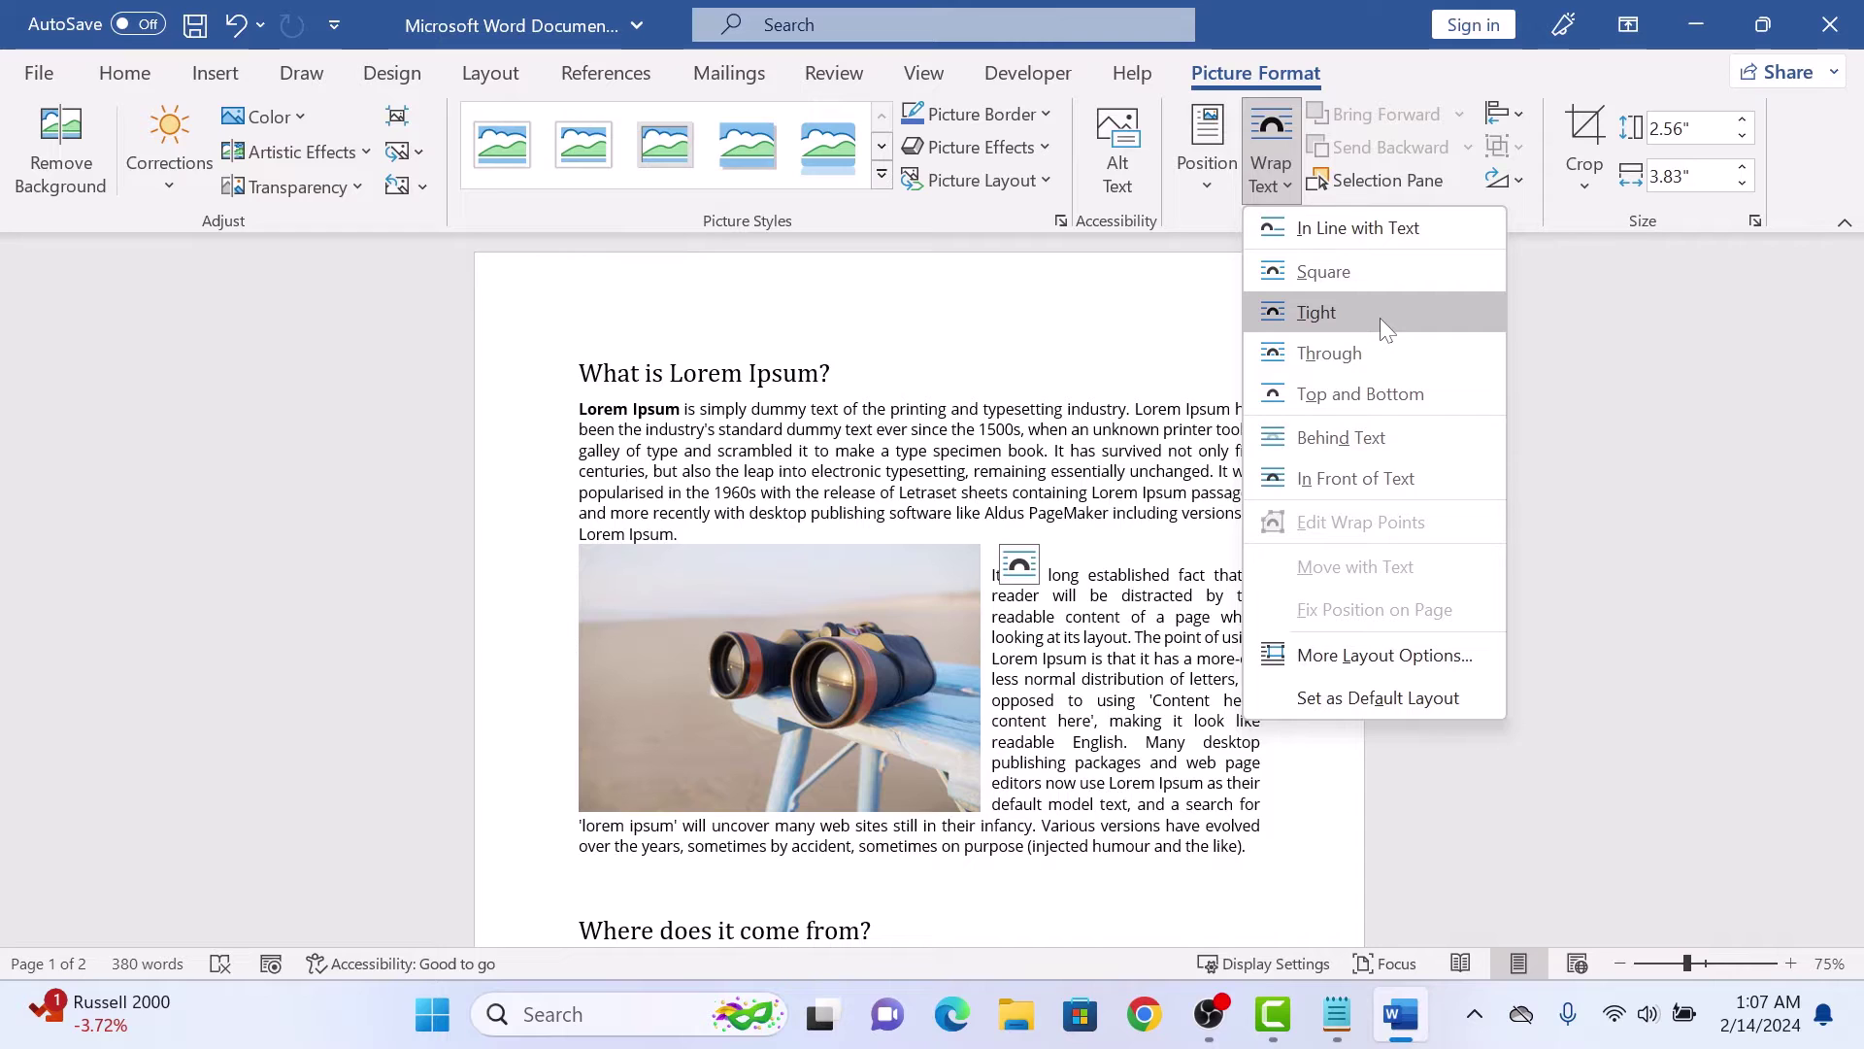
# Apply Tight wrapping and drag the picture mid-paragraph so text flows on both sides
pyautogui.click(1380, 317)
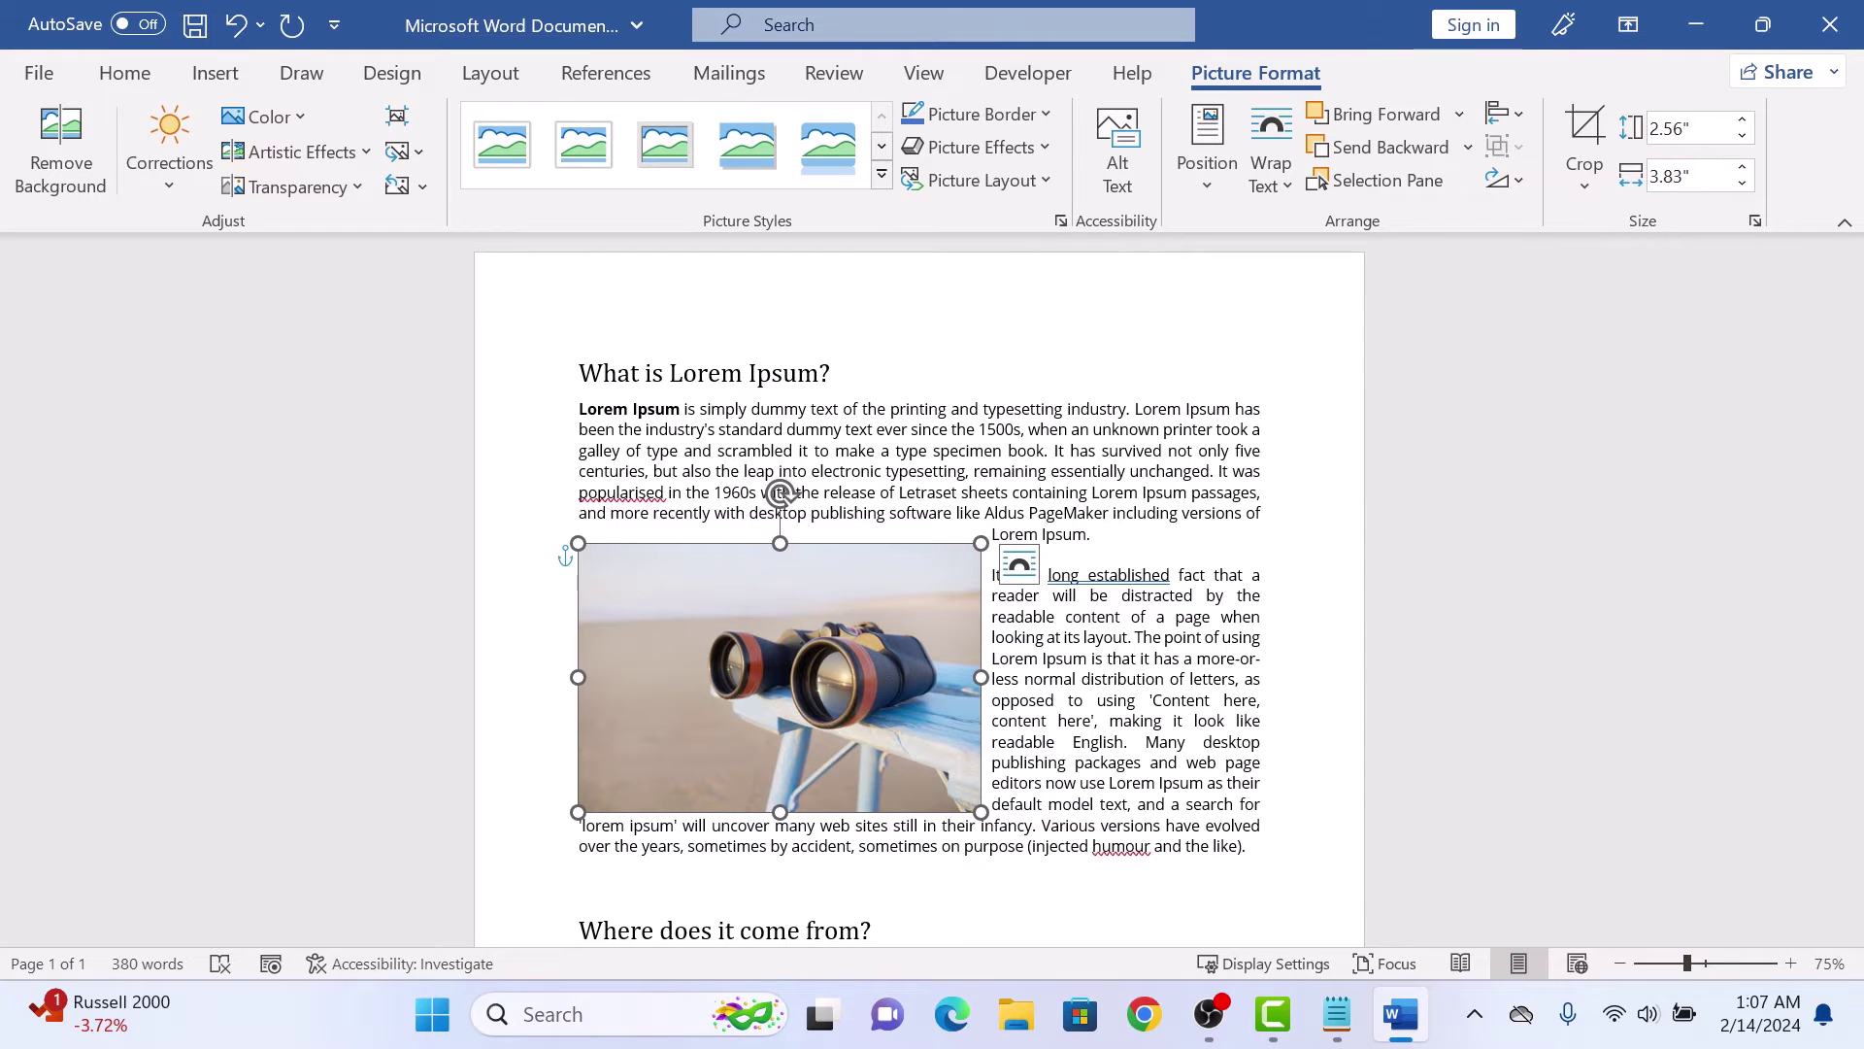
pyautogui.moveTo(698, 694)
pyautogui.mouseDown()
pyautogui.moveTo(829, 692)
pyautogui.moveTo(839, 743)
pyautogui.mouseUp()
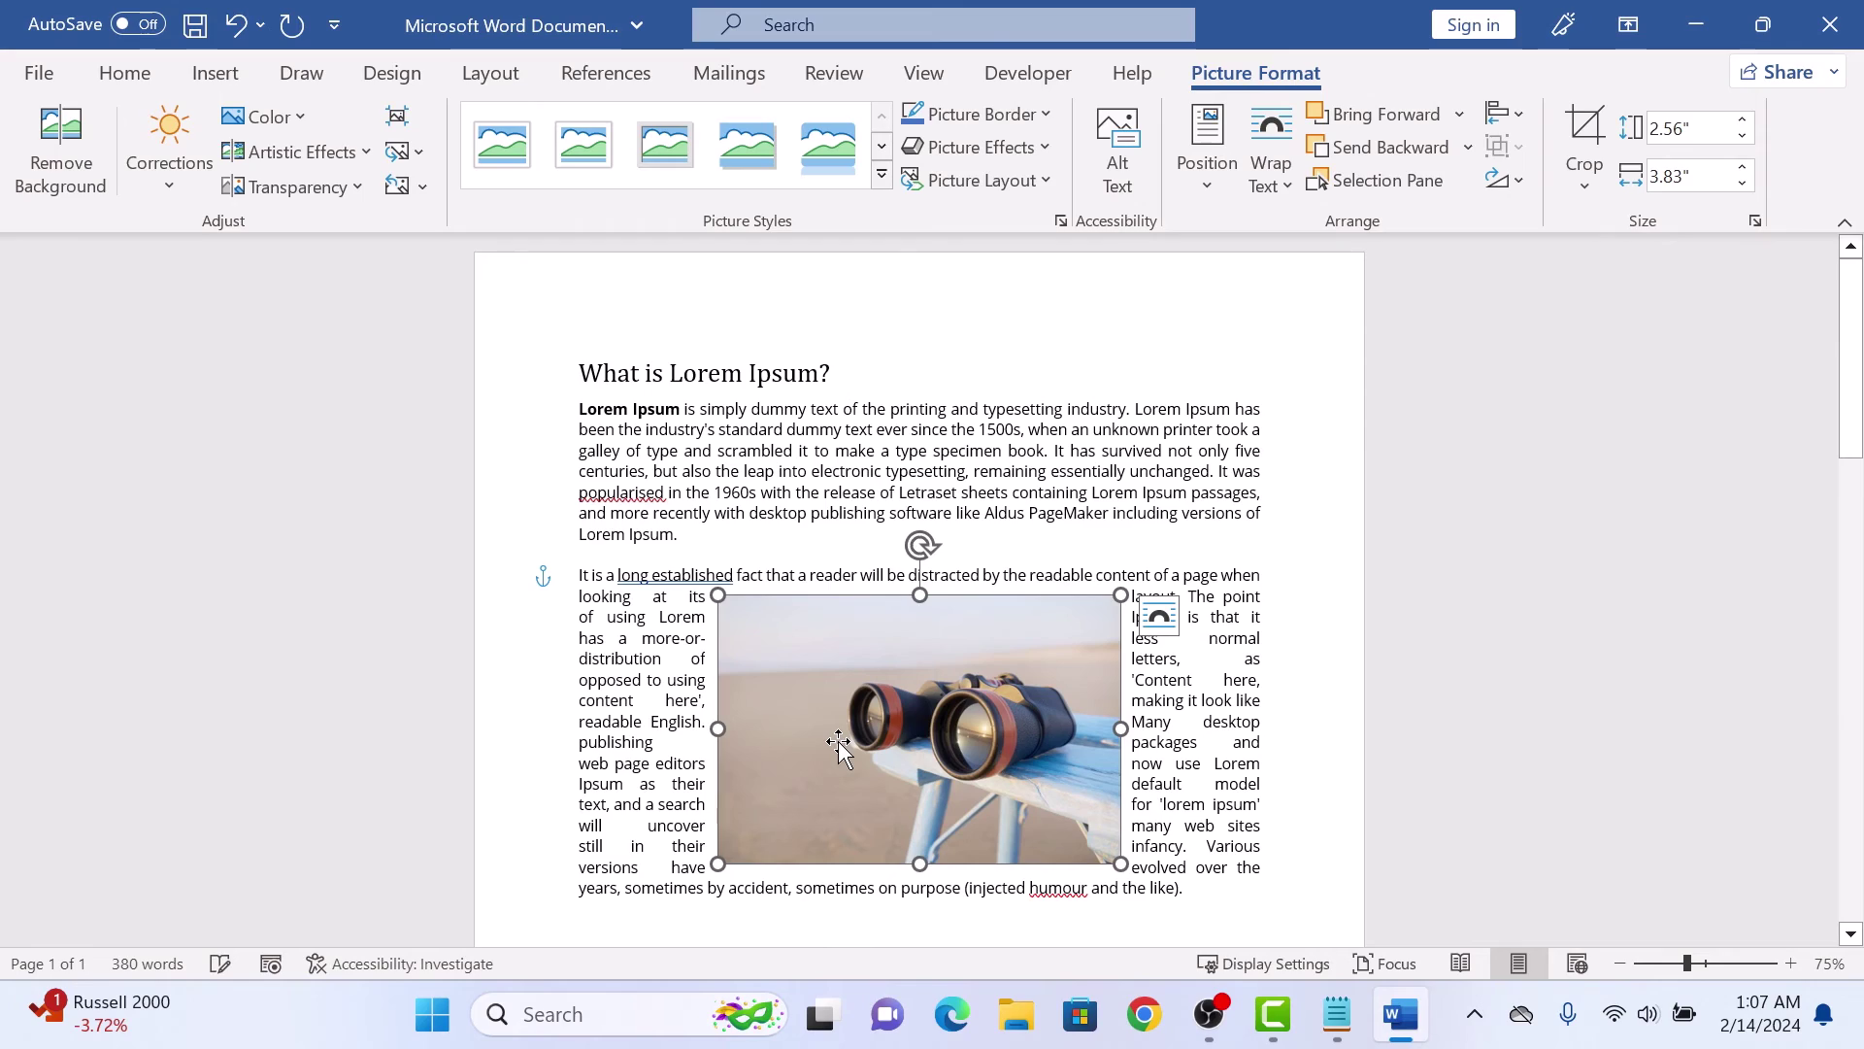